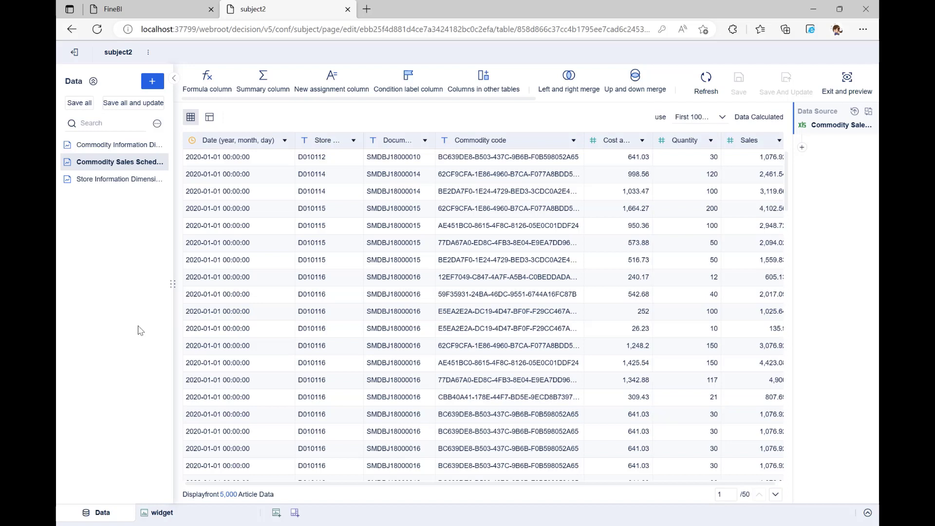
Step: Begin renaming the Commodity Sales Schedule Table, then leave its name unchanged
double_click(127, 159)
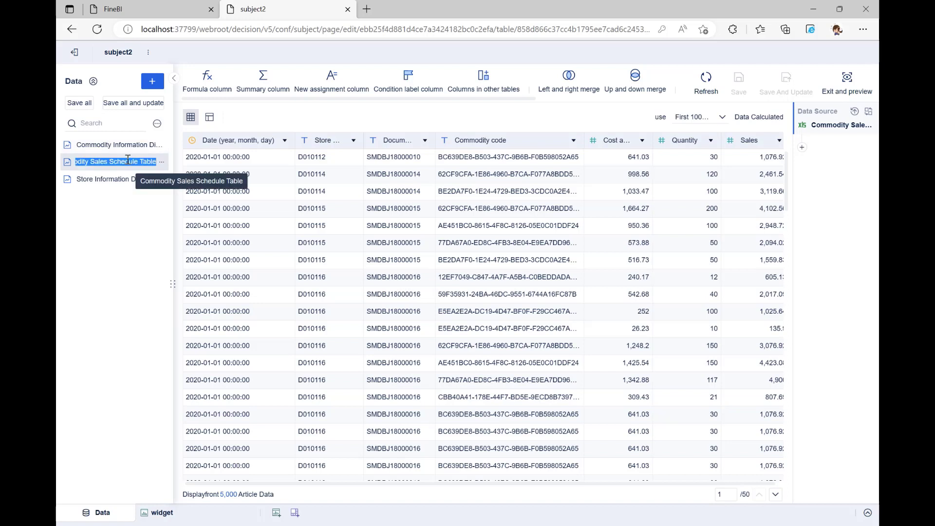
click(128, 202)
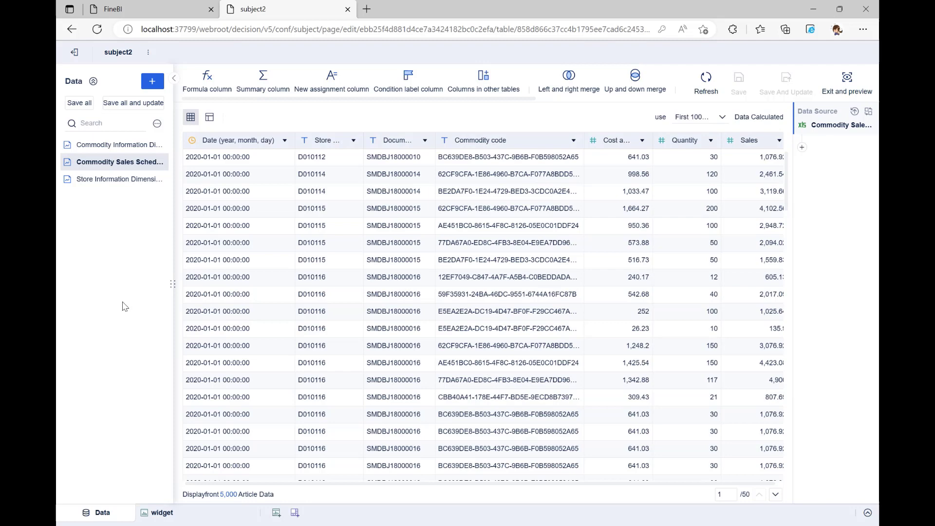
Step: Review the Store and Commodity Information Dimension Tables, then return to the Commodity Sales Schedule data
click(113, 181)
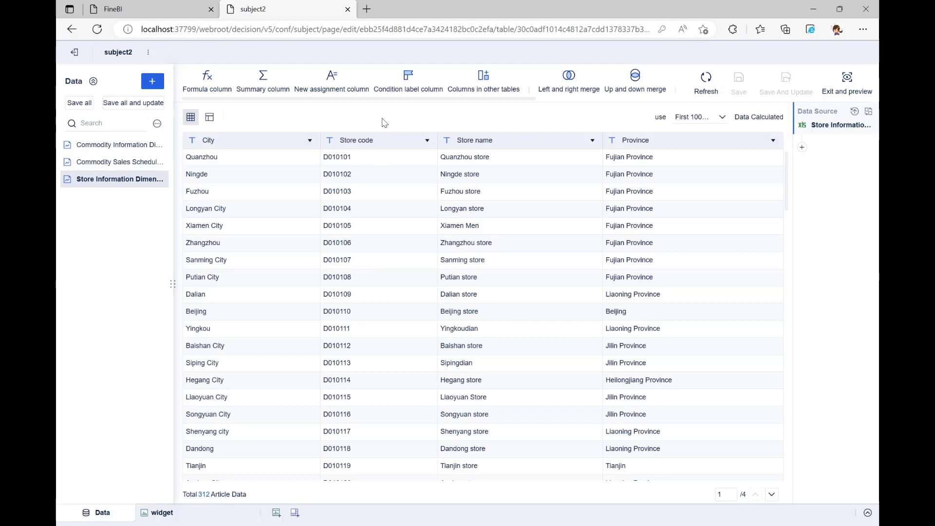
click(118, 145)
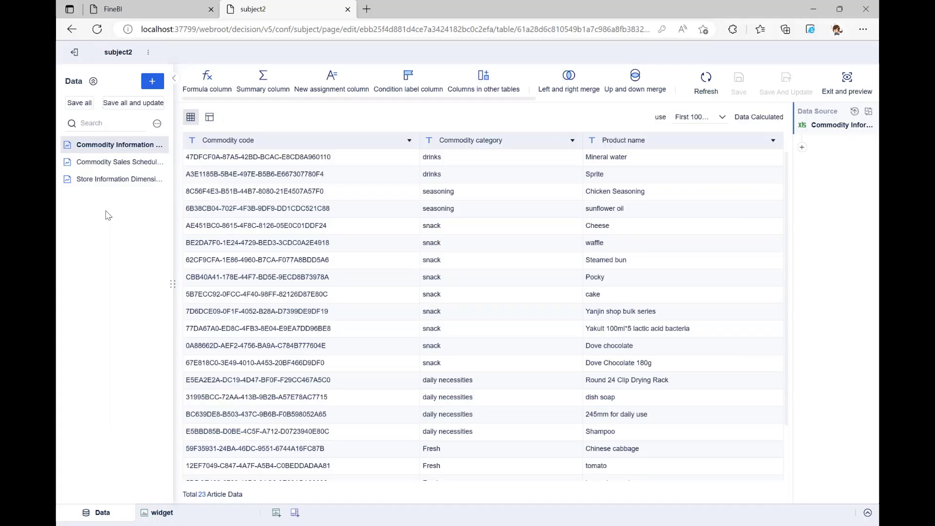
click(109, 161)
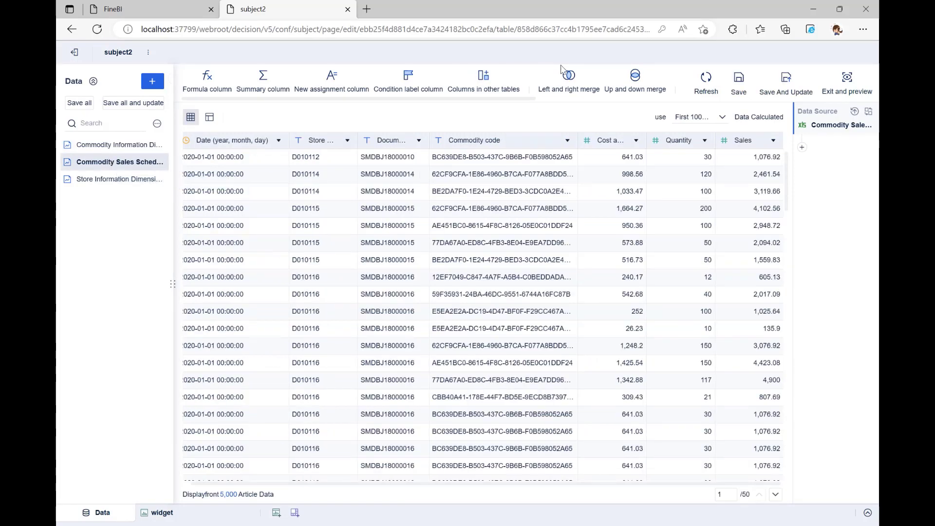
Step: Left-merge all Commodity Information Dimension Table fields into the sales table, joined on Commodity code
click(568, 77)
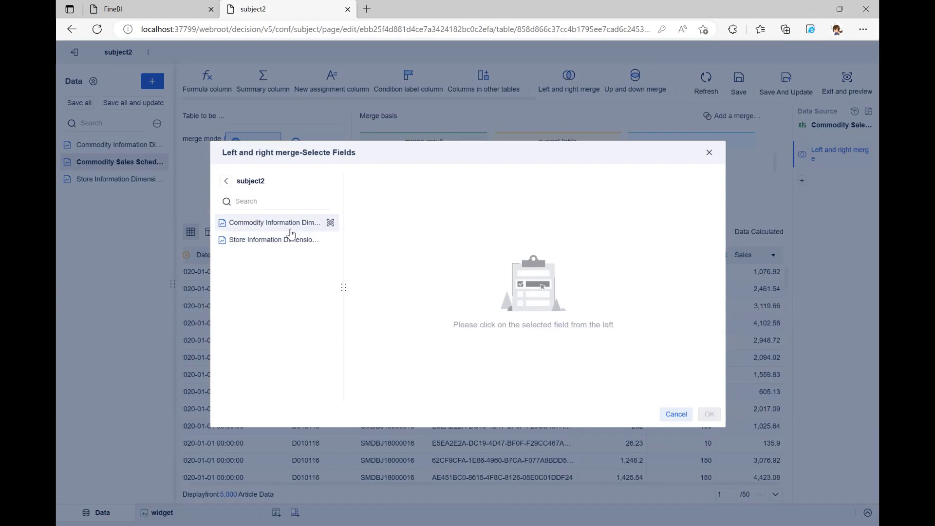
click(287, 224)
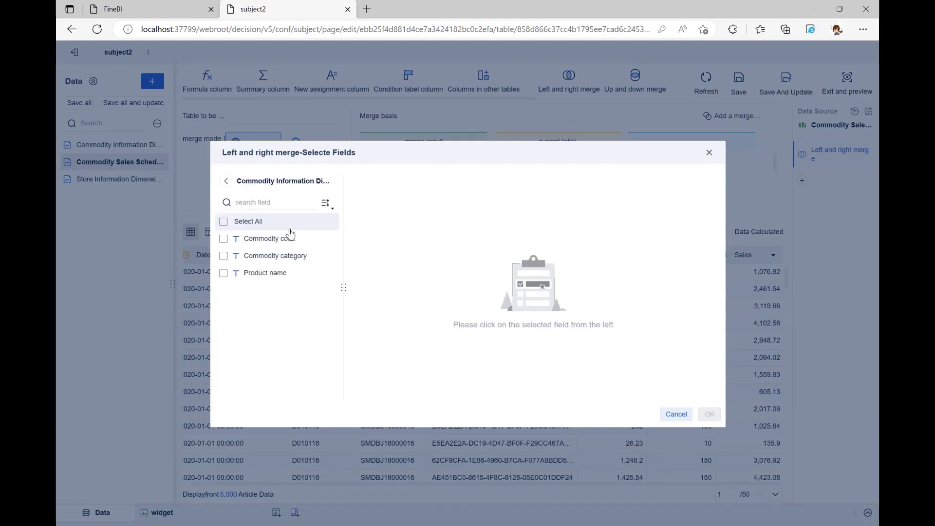
click(260, 224)
click(709, 415)
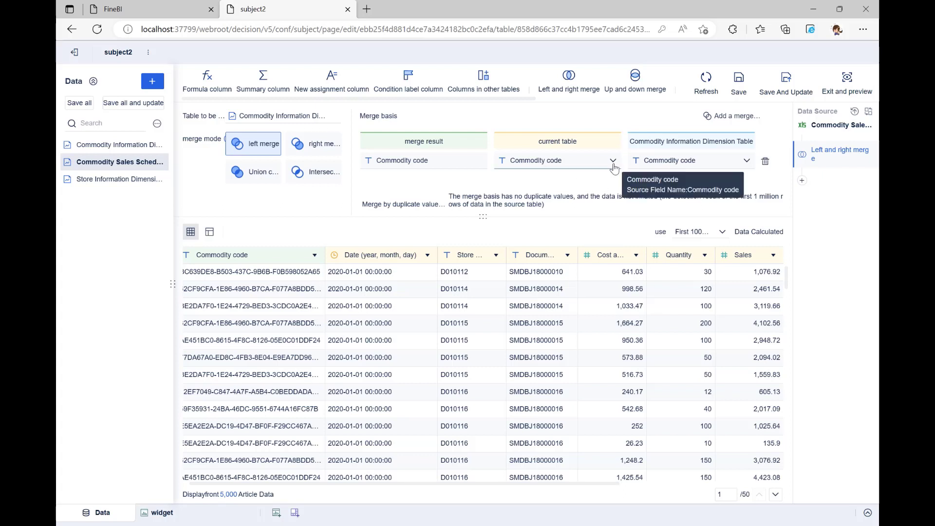
click(613, 161)
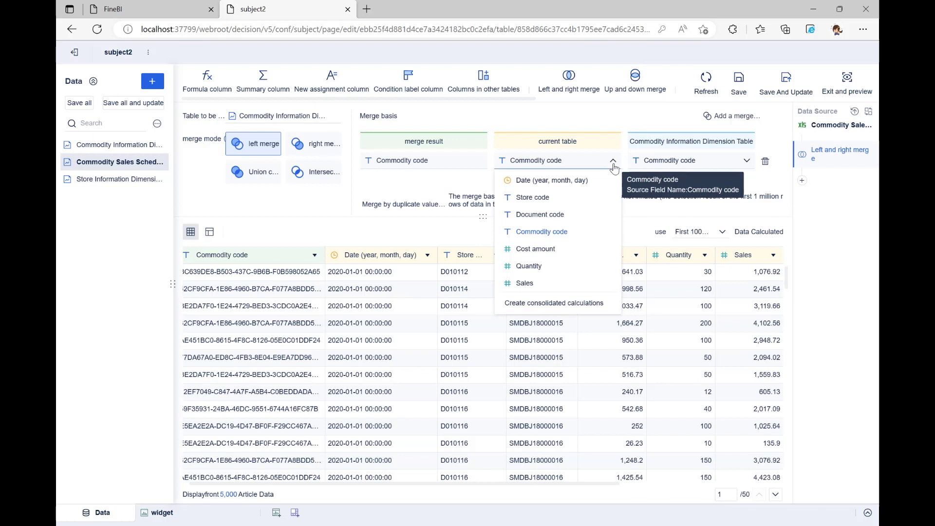
click(312, 205)
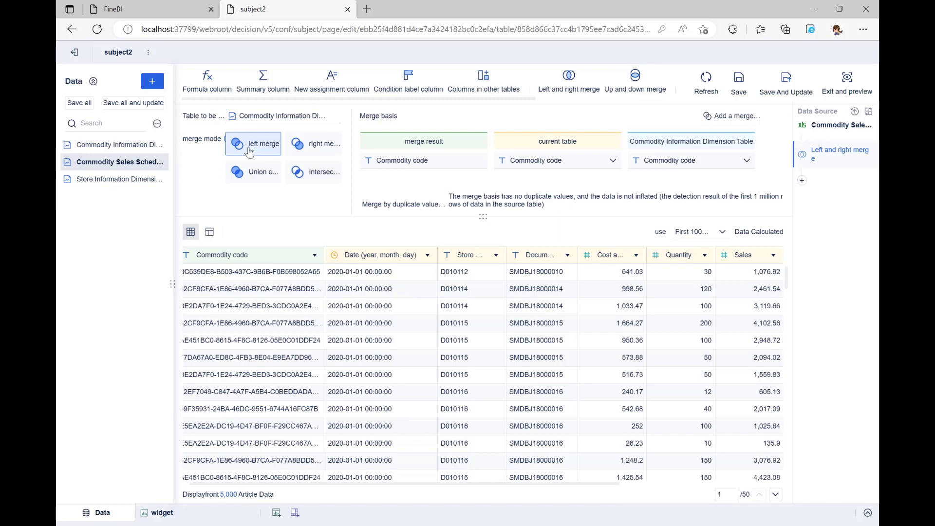
mouse_move(223, 146)
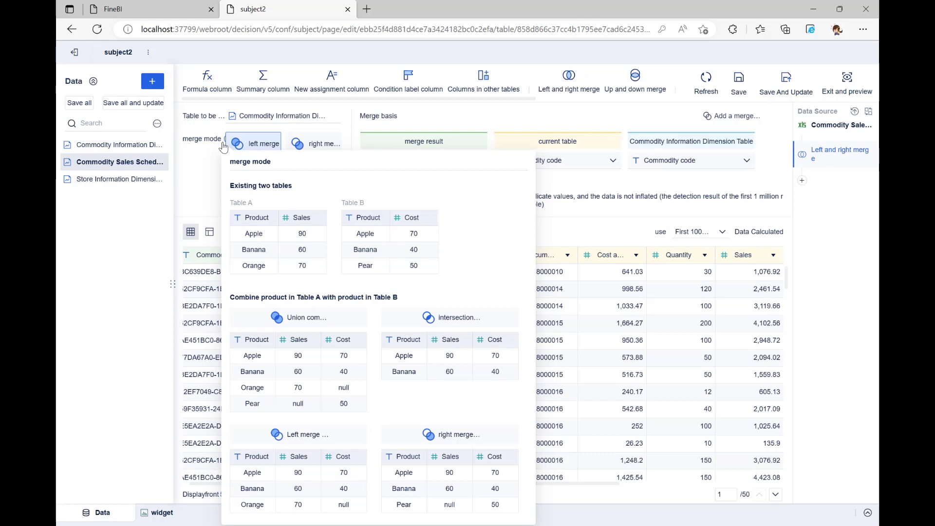
Step: Left-merge all Store Information Dimension Table fields into the sales table
click(568, 78)
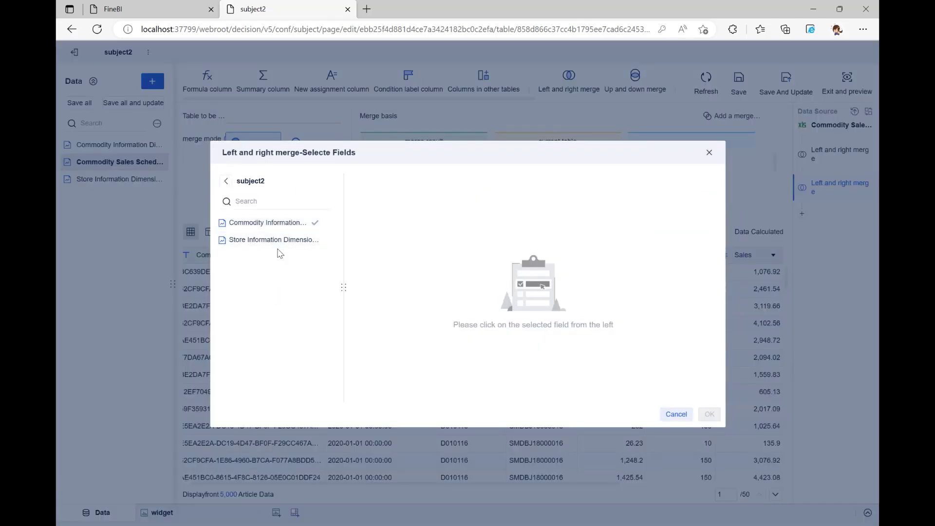
click(276, 240)
click(261, 223)
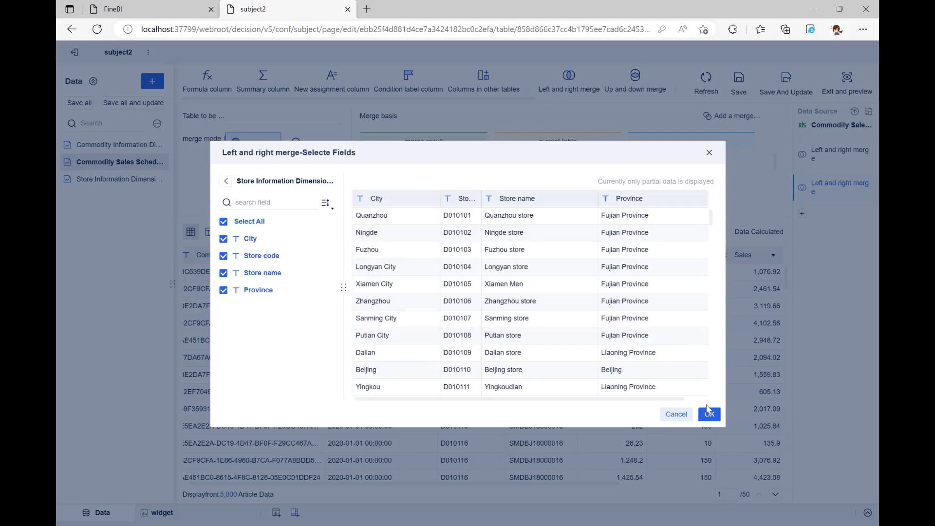
click(709, 413)
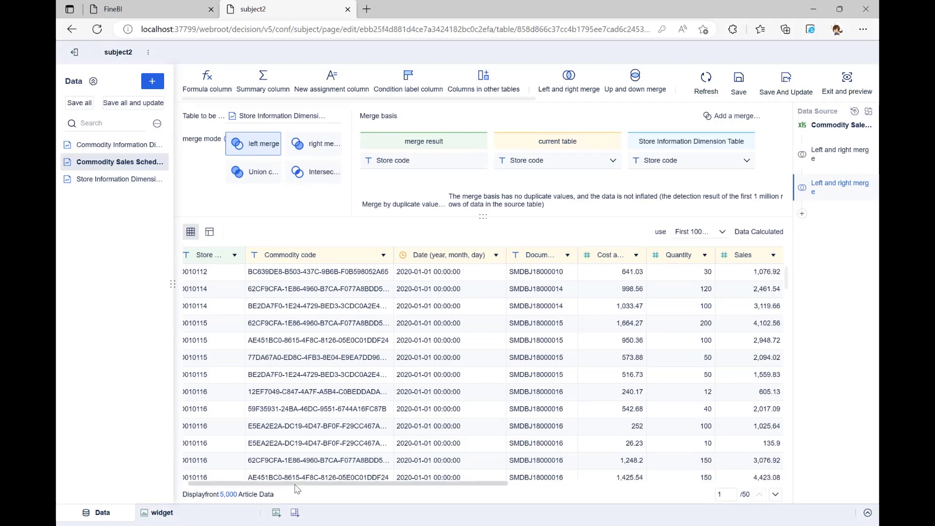
Step: Scroll the preview and review the commodity and store merge steps' settings
drag(295, 484, 679, 477)
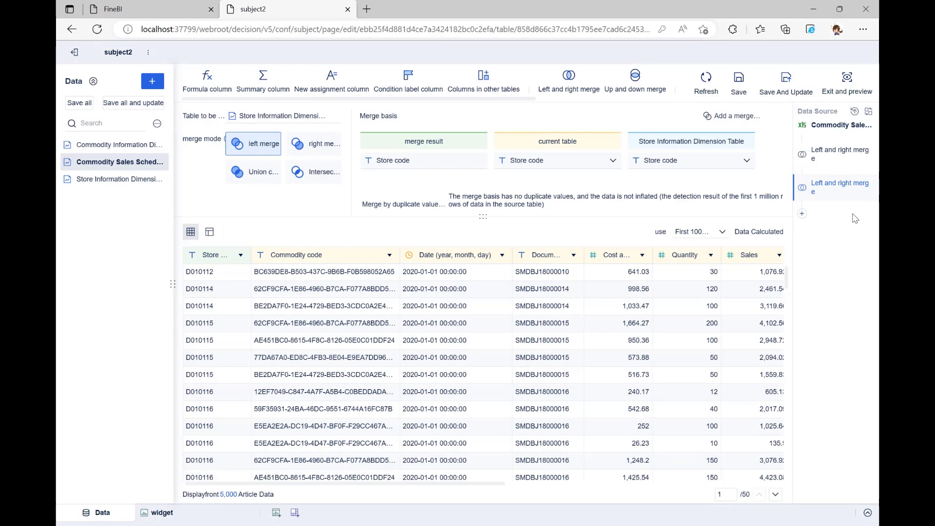
click(836, 154)
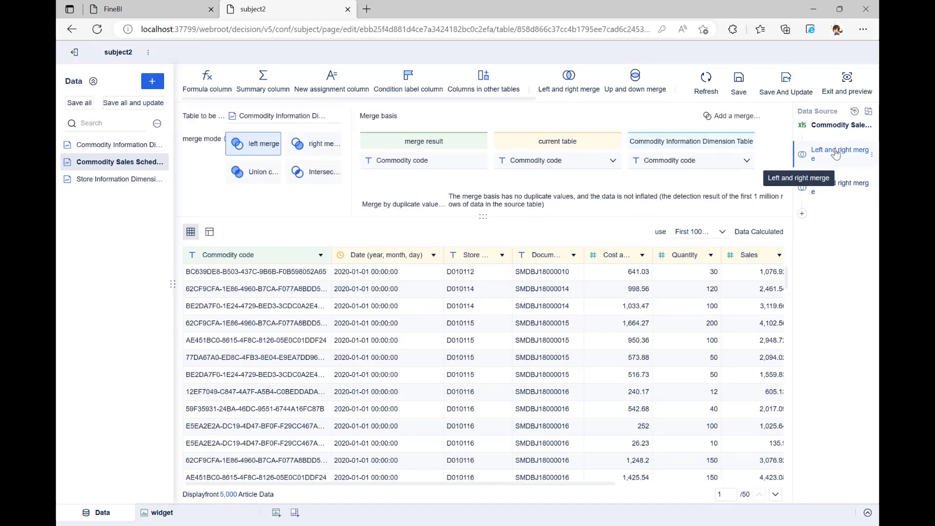
click(871, 154)
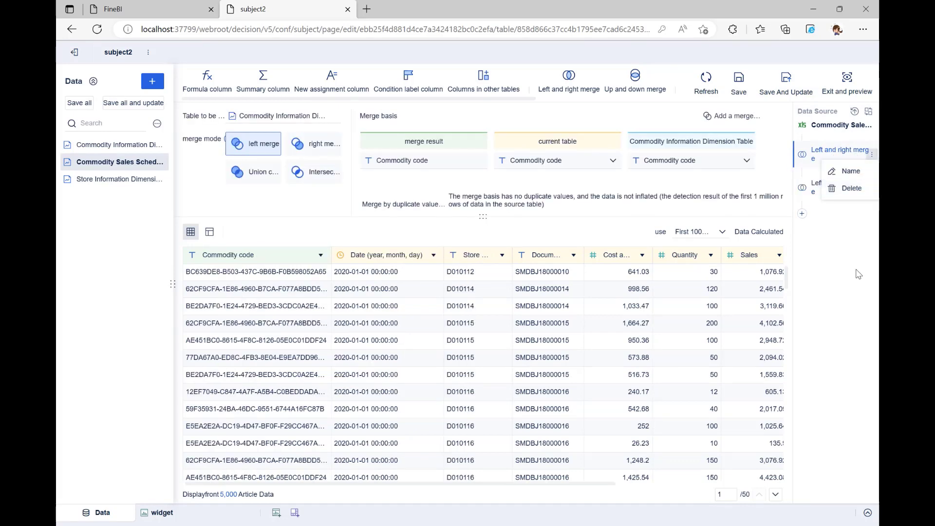
click(839, 187)
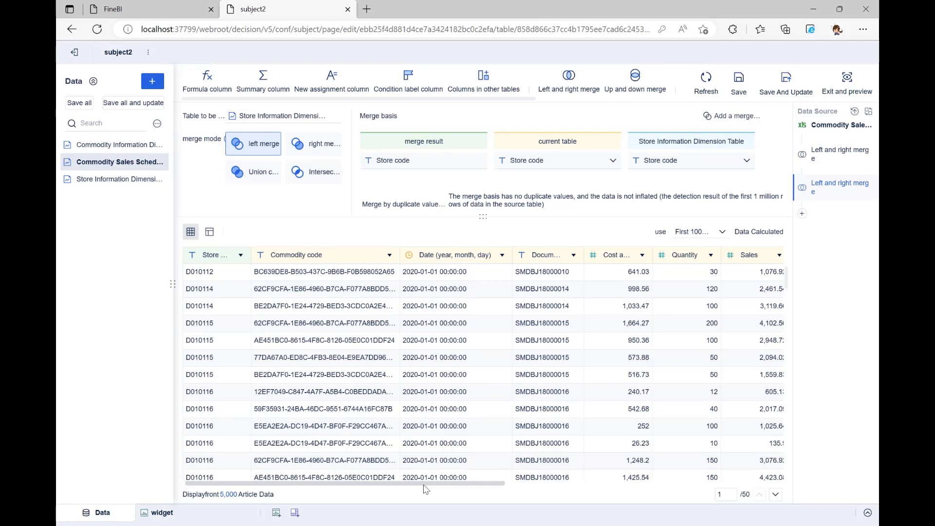
drag(425, 484, 717, 481)
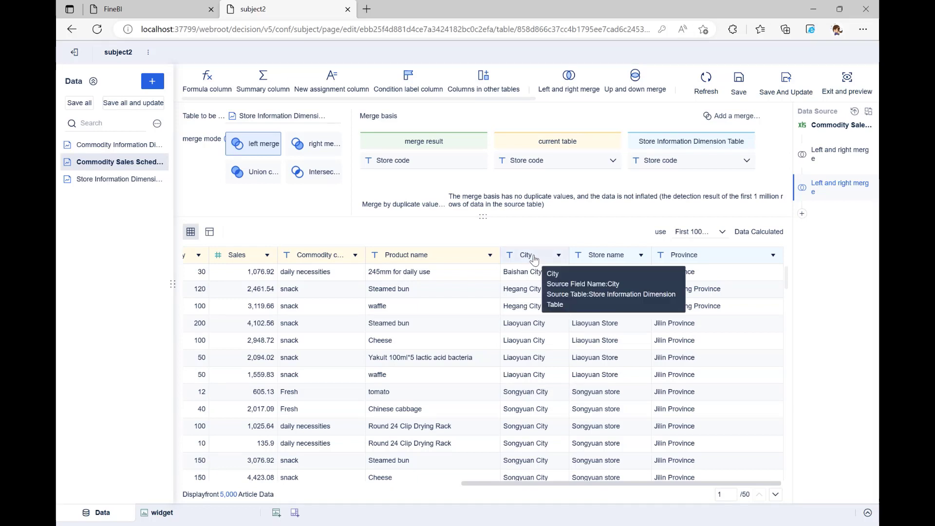
Step: Add a Field Settings step and move Quantity to second place after Store code
drag(534, 258, 401, 258)
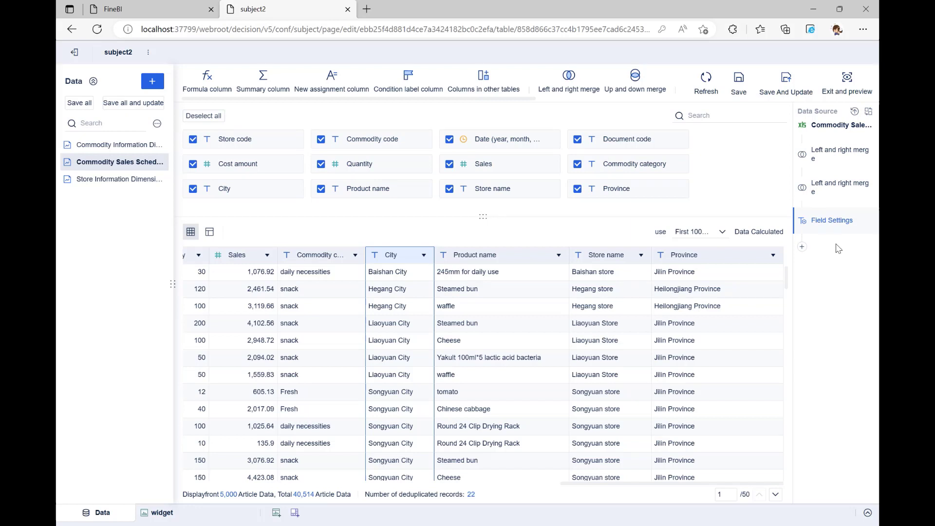
drag(537, 97, 667, 99)
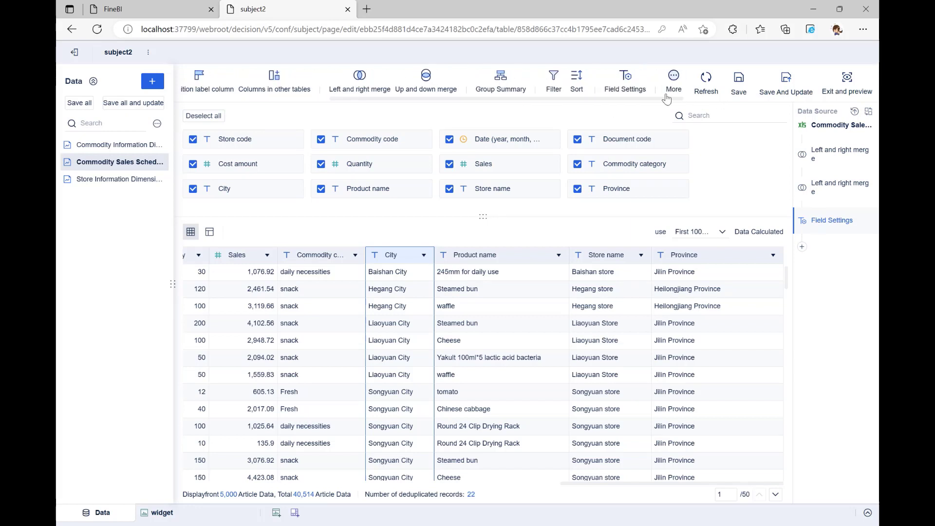
click(623, 79)
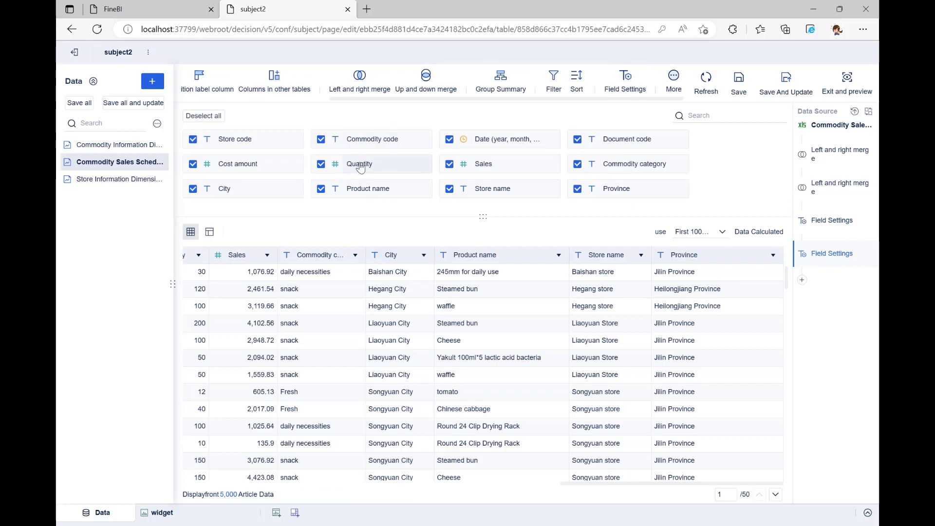
drag(360, 167, 283, 140)
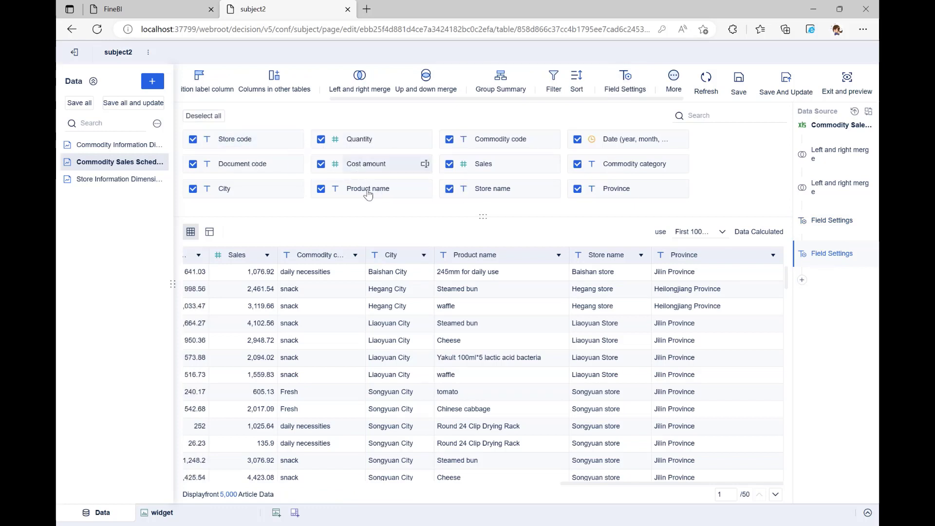
Step: Inspect the Cost amount field's name and type, keeping it unchanged and numeric
double_click(388, 164)
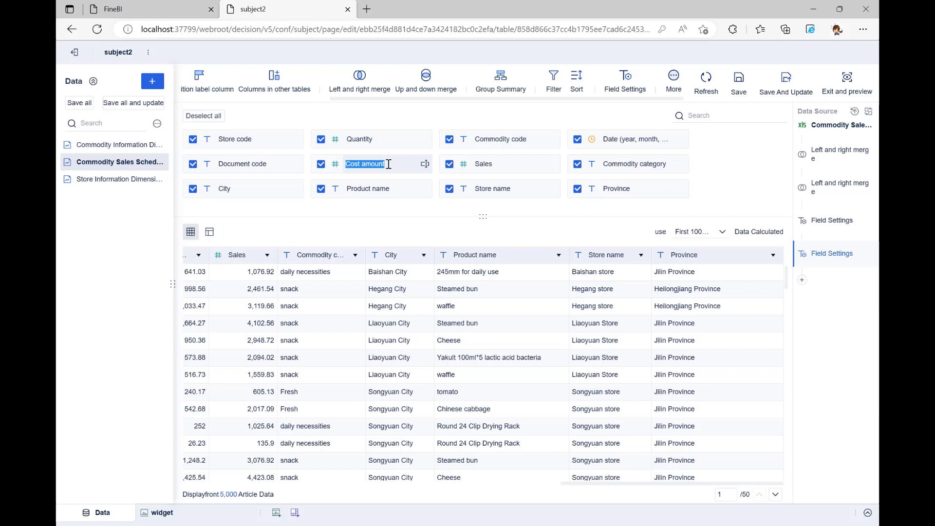
click(388, 164)
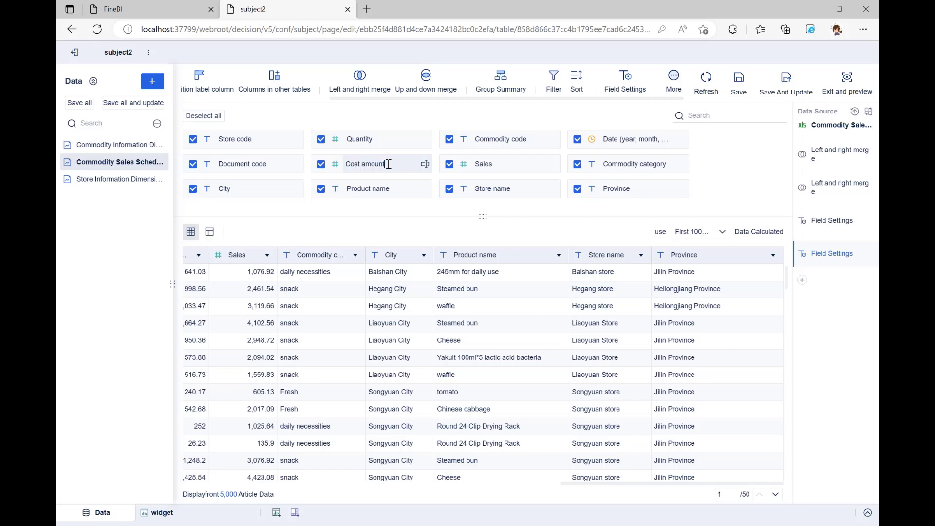
click(335, 165)
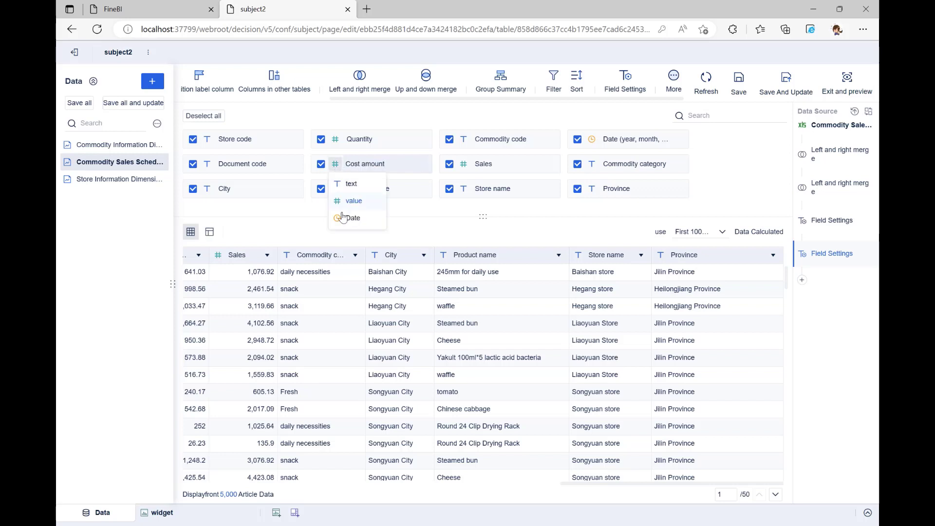
click(401, 219)
click(321, 164)
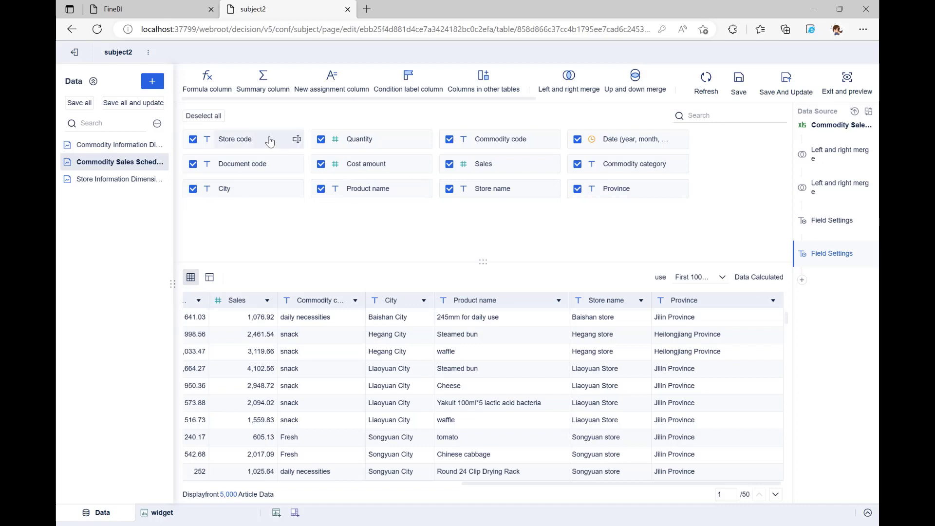
Step: Add a formula column named 'gross profit' computed as Sales - Cost amount
click(207, 85)
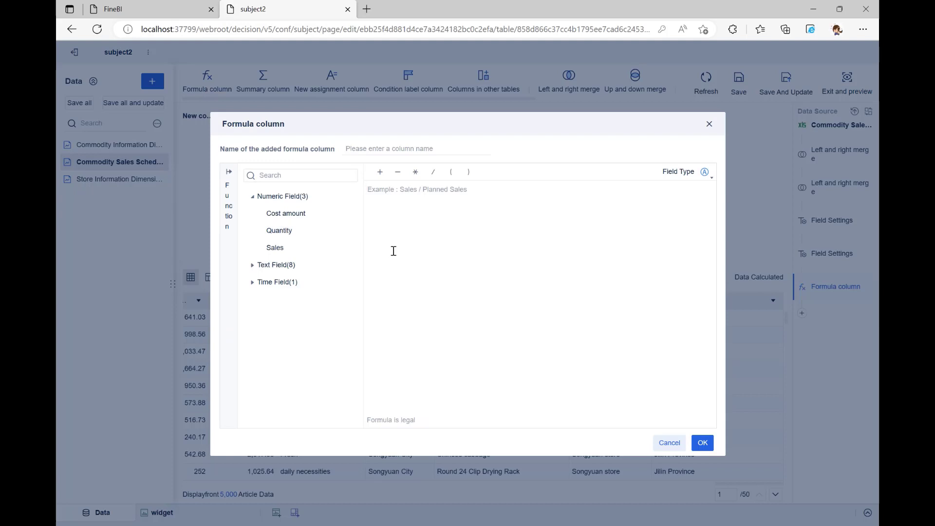
click(295, 249)
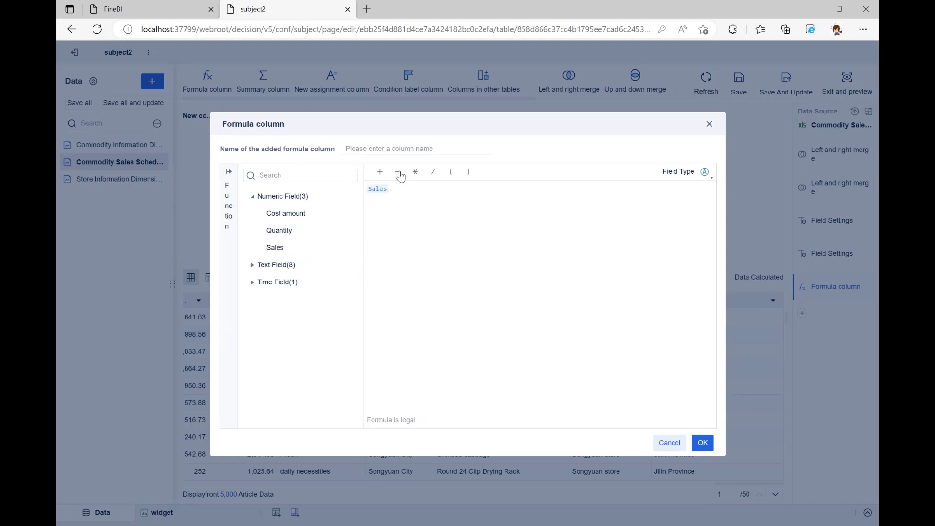
click(398, 173)
click(292, 213)
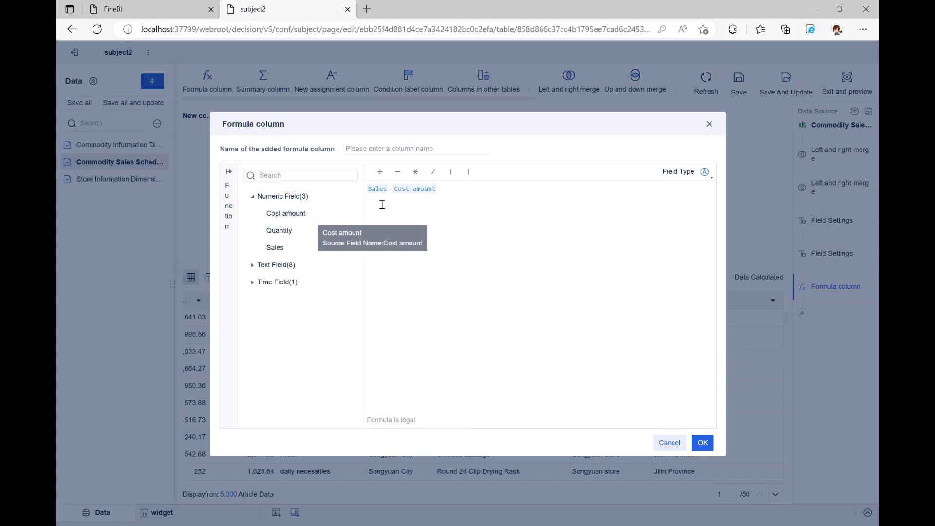
click(372, 153)
text(gross profit)
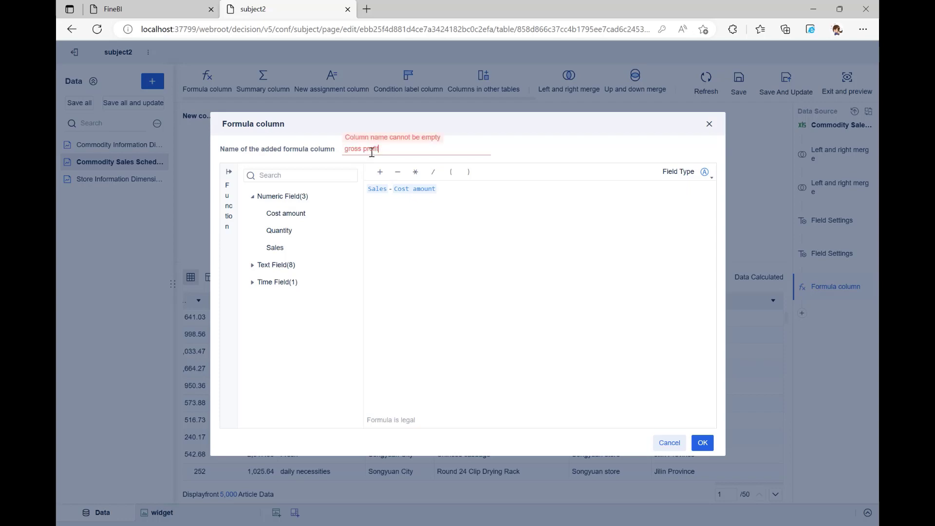
click(710, 444)
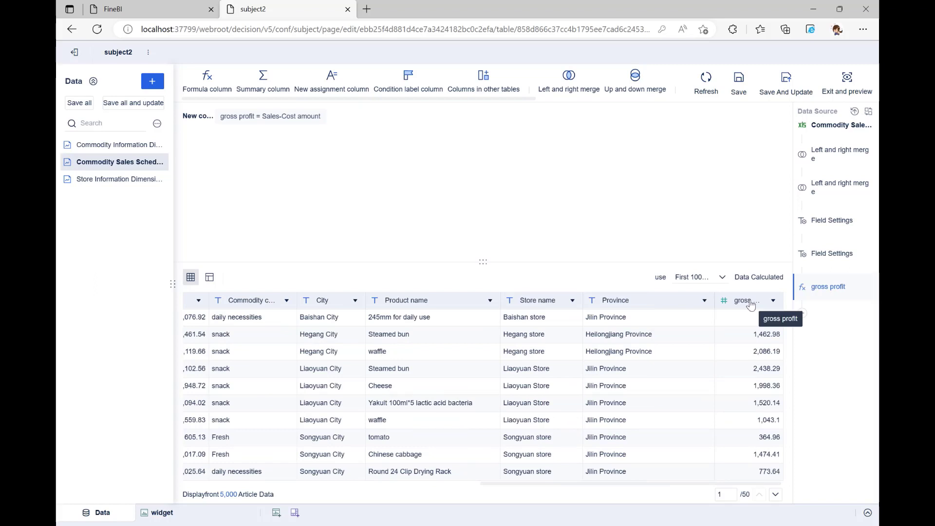
Step: Save and update the sales table, then apply to publish it to Public Data/folder
click(789, 78)
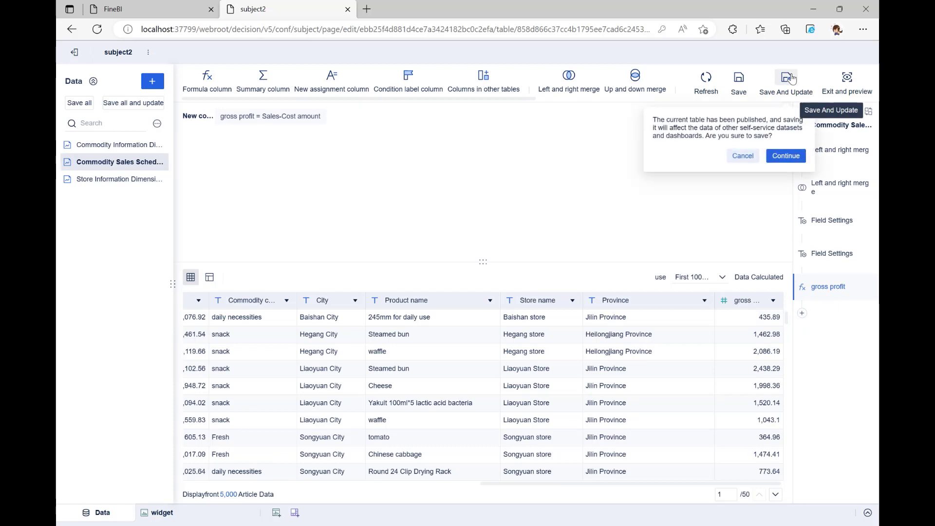
click(787, 155)
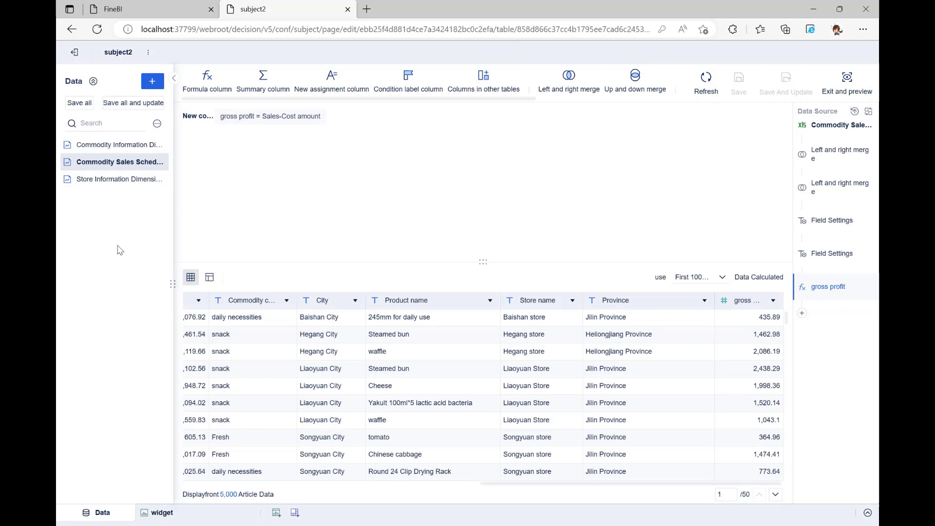
click(163, 164)
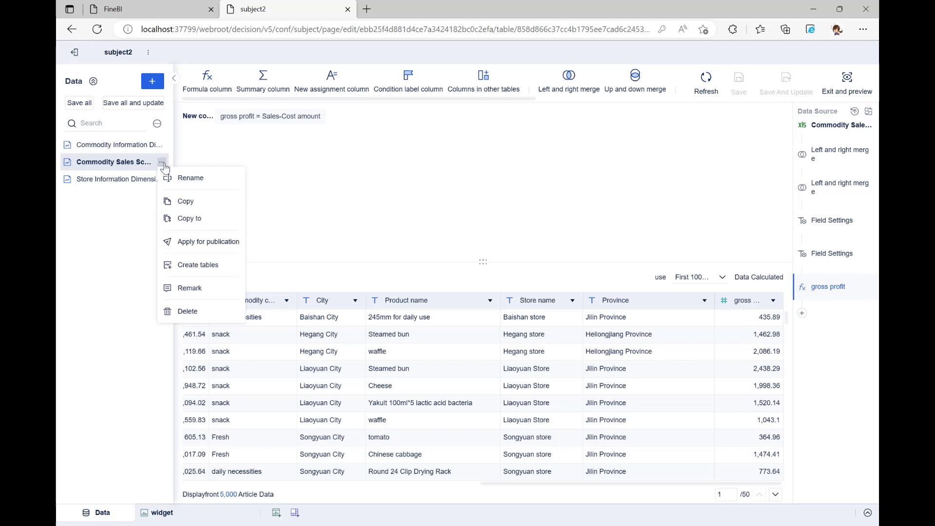
click(196, 242)
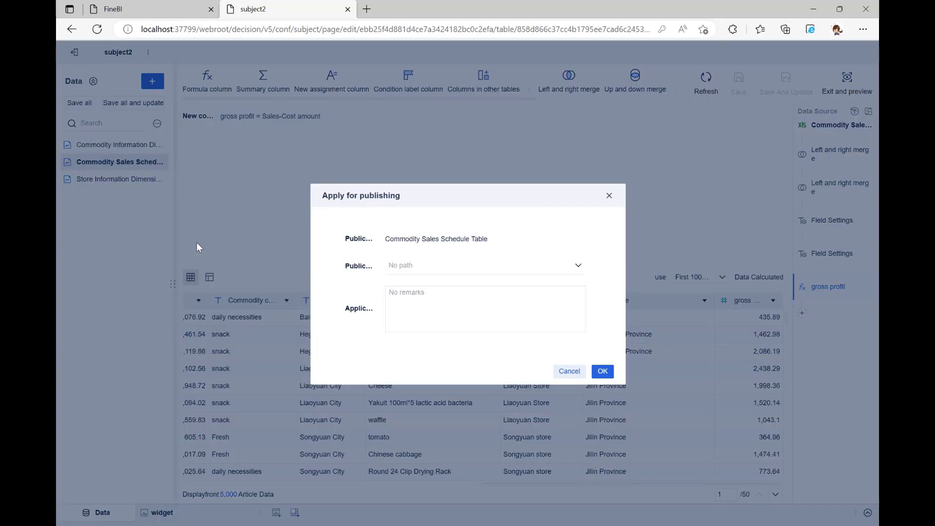
click(533, 270)
click(475, 289)
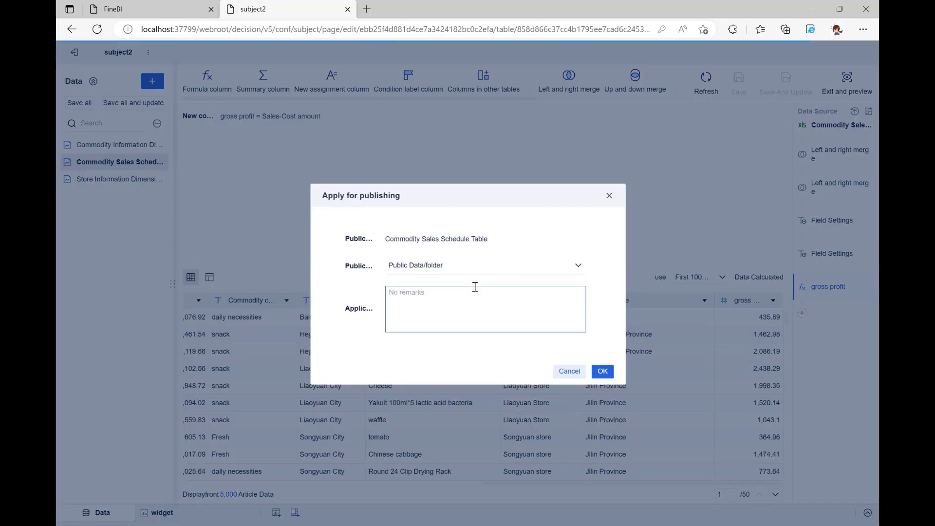
click(603, 373)
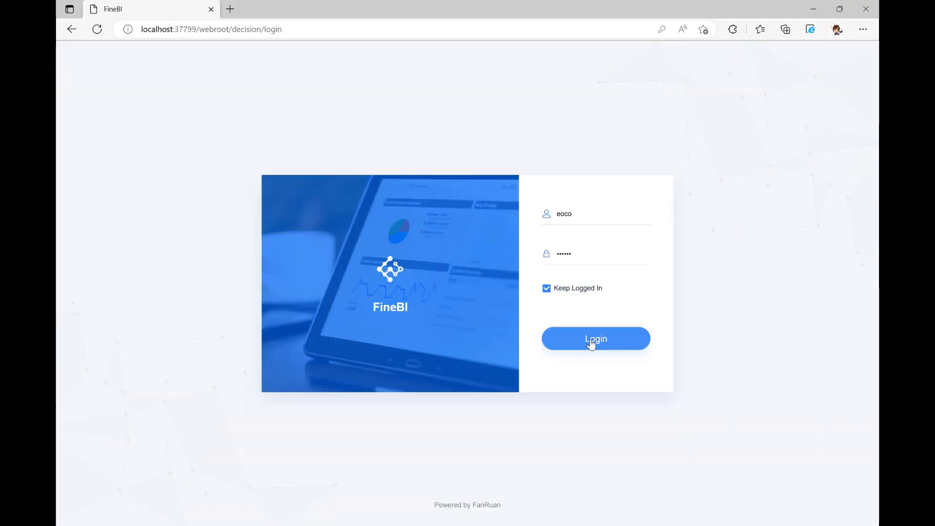
Step: Log back in to FineBI and view the Public Data area under All Data
click(591, 339)
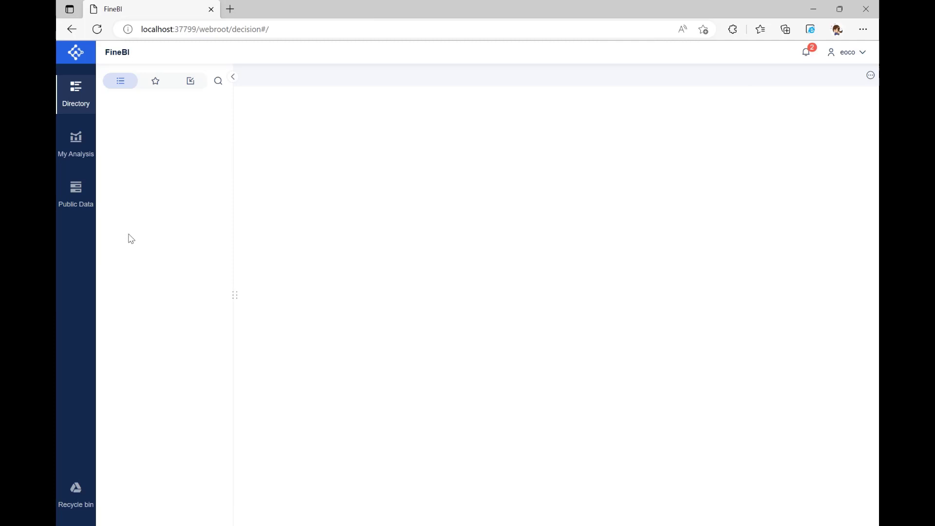
click(70, 190)
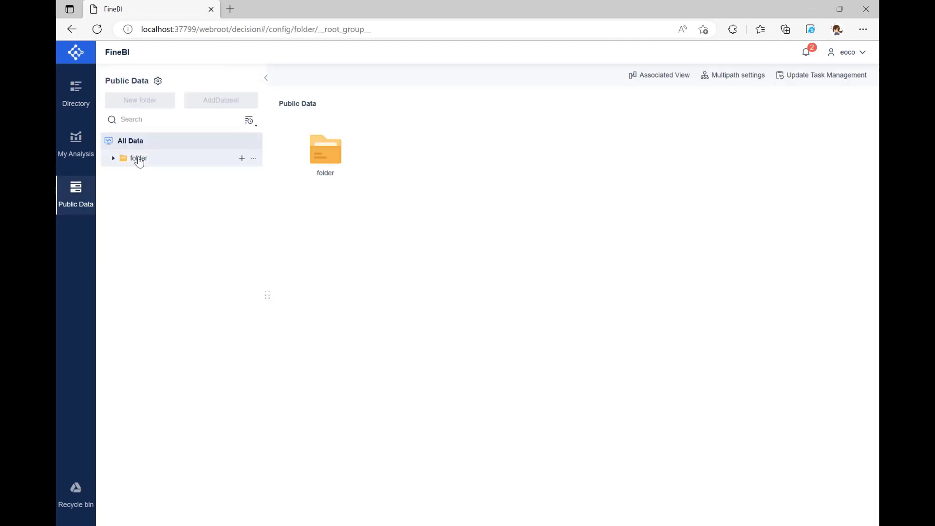